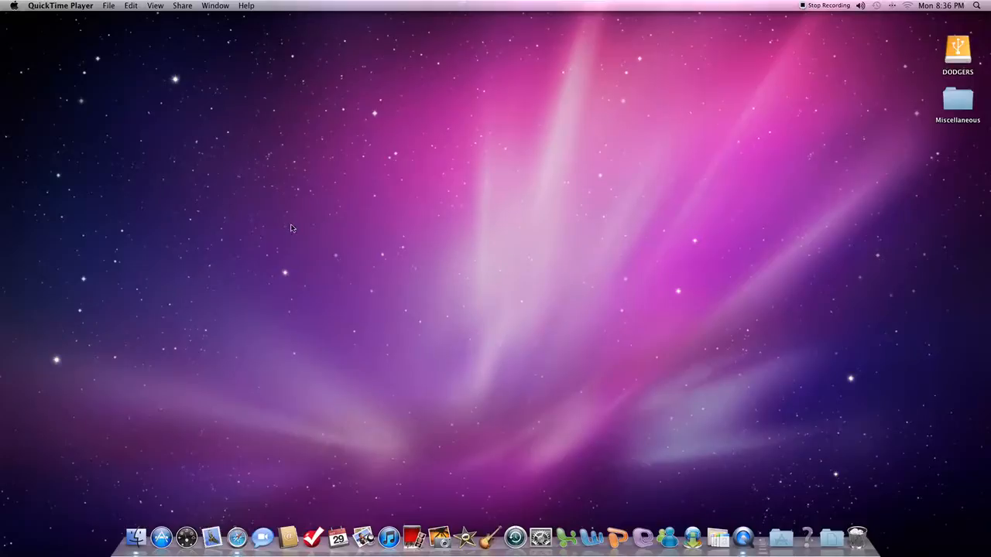
Open Microsoft Word and insert a table with 5 columns and 5 rows in the blank document
left_click(591, 542)
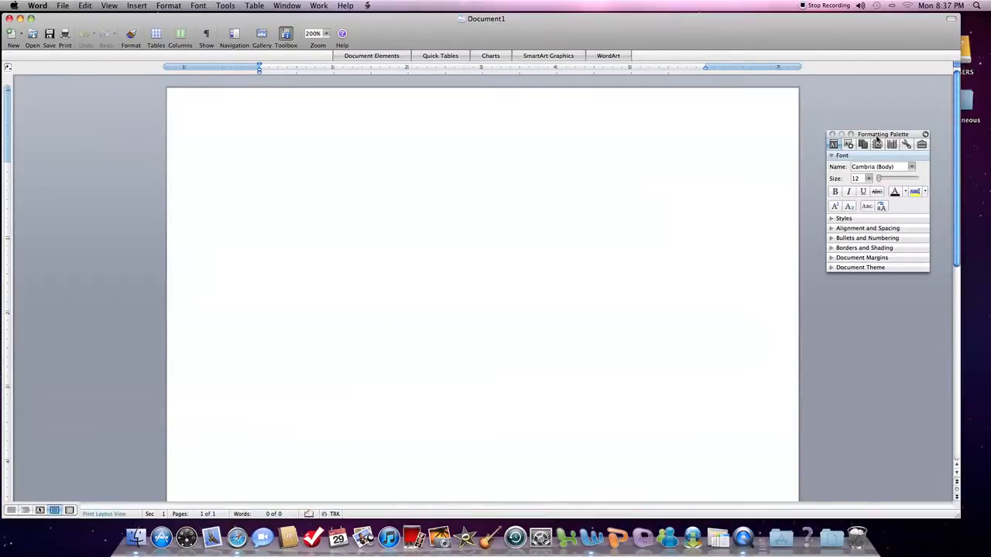
mouse_move(876, 135)
left_mouse_down()
mouse_move(872, 93)
mouse_move(876, 151)
mouse_move(874, 124)
left_mouse_up()
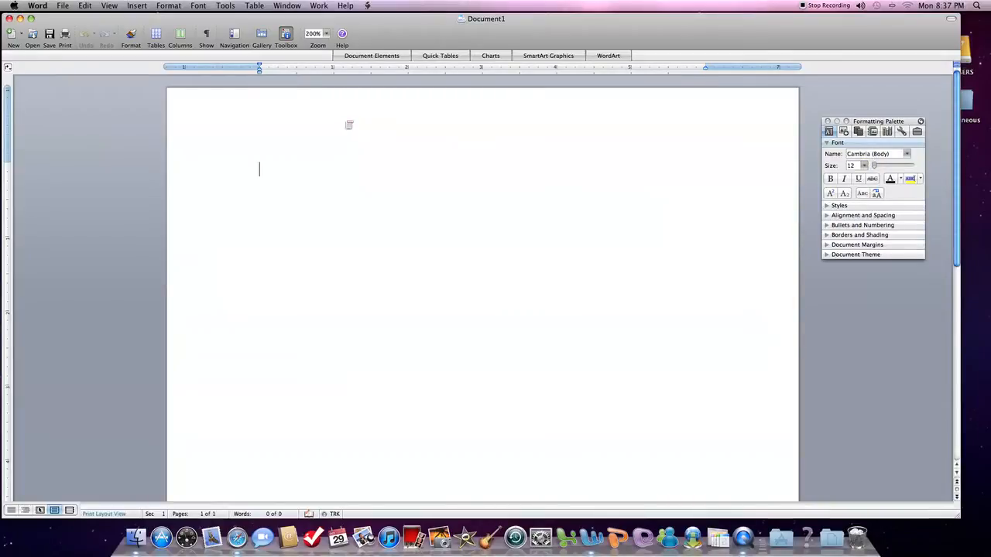
left_click(255, 5)
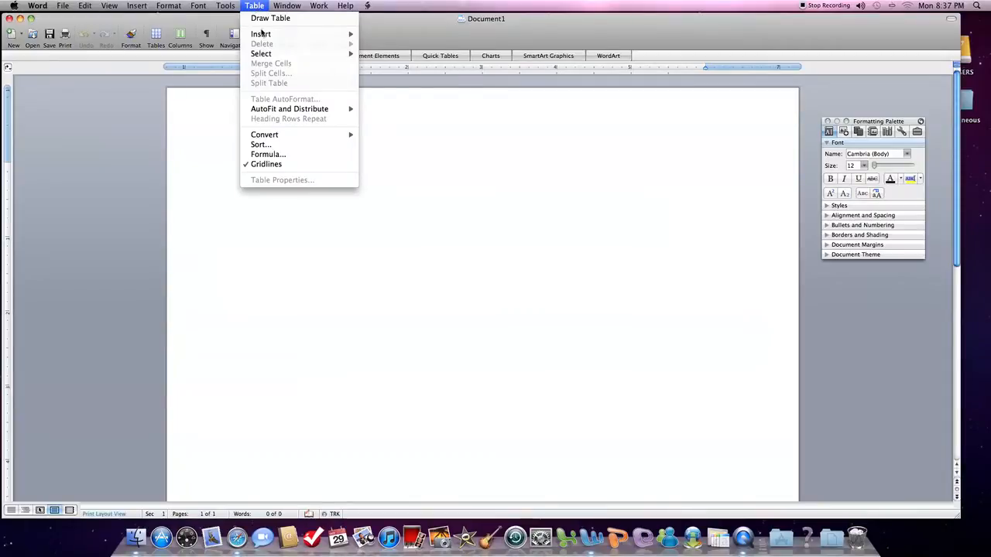
mouse_move(348, 35)
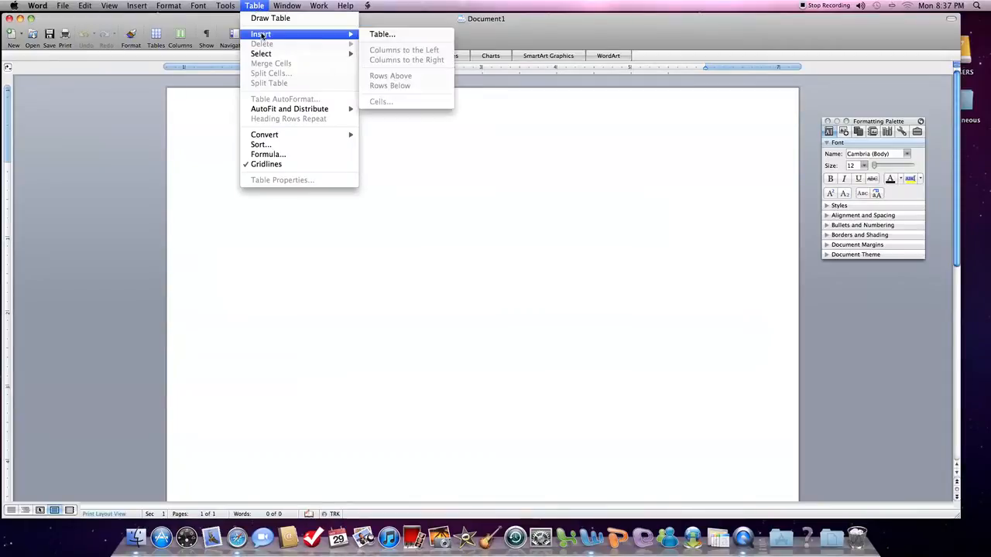
left_click(399, 38)
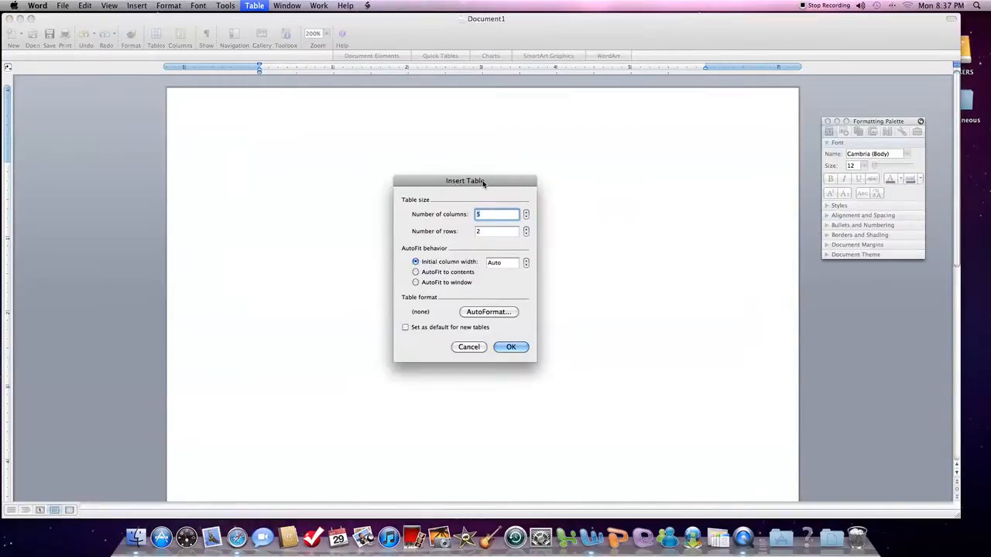
left_click_drag(483, 182, 481, 169)
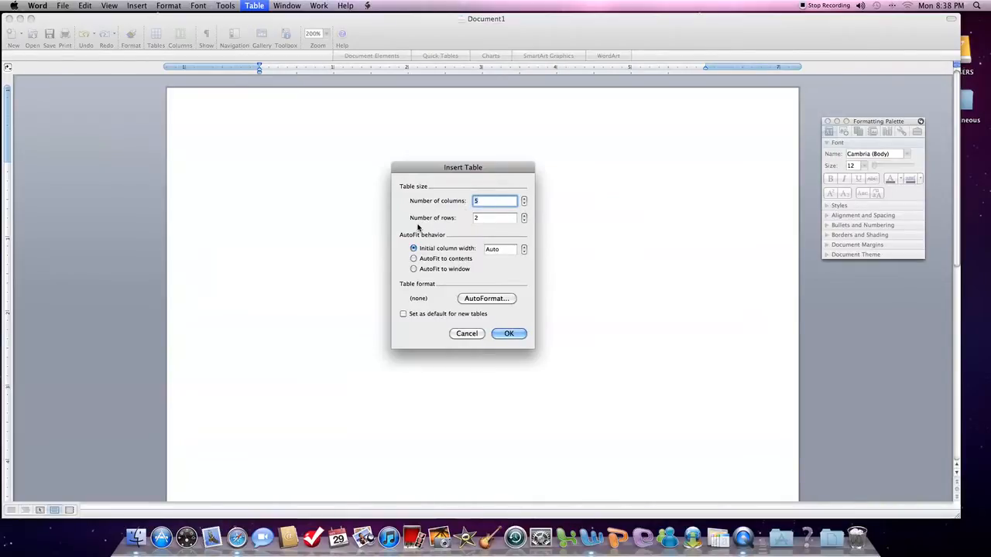
key("Tab")
type("5")
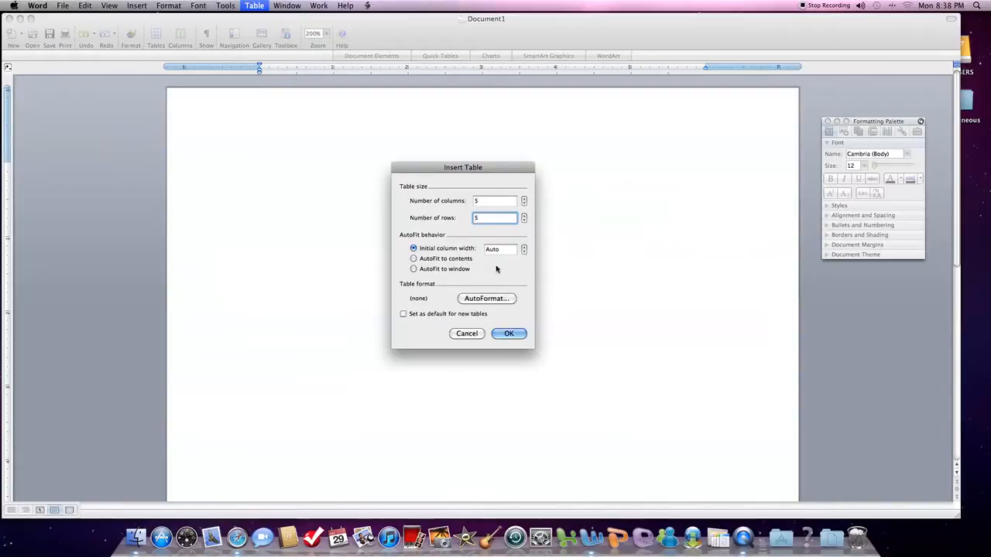
left_click(509, 333)
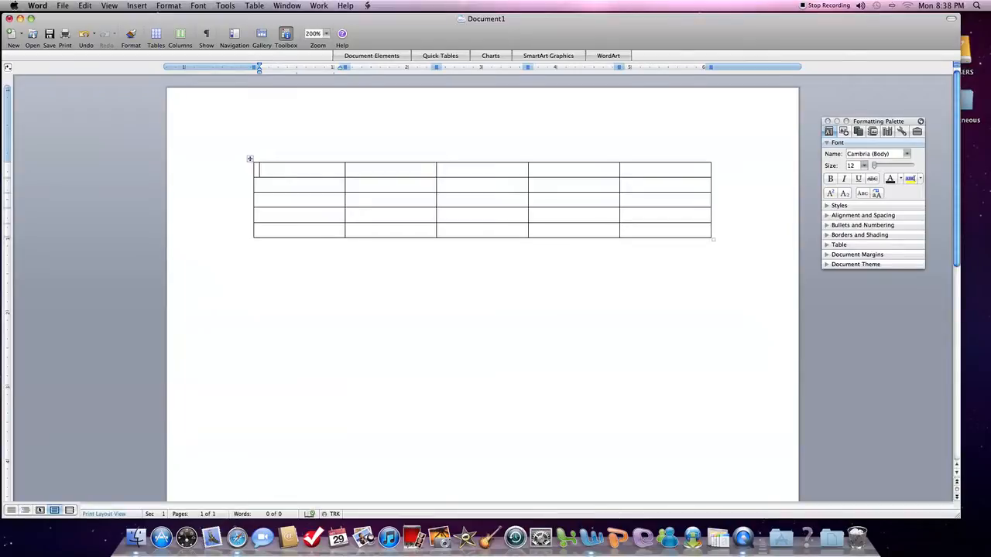
Set the font of the entire table to Arial
left_click(260, 246)
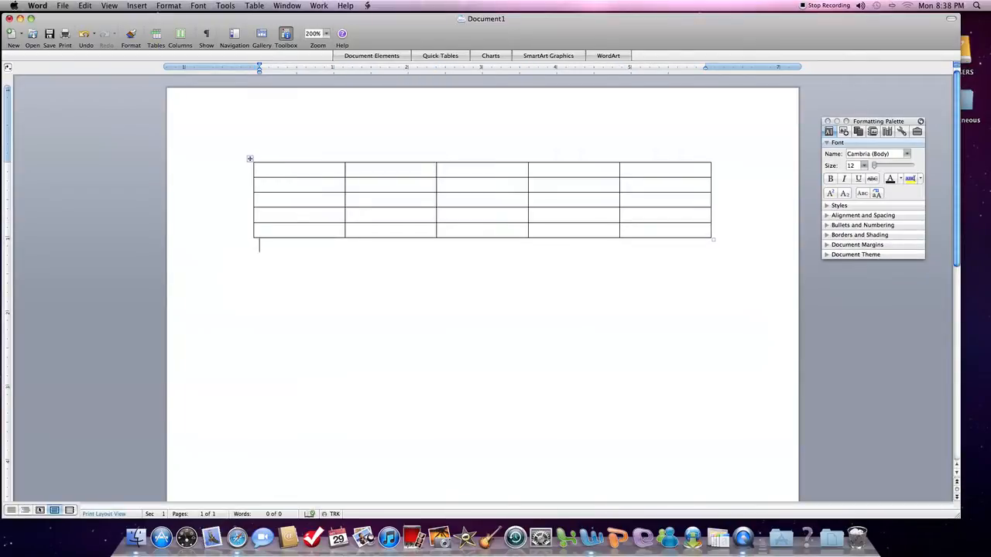
left_click(250, 160)
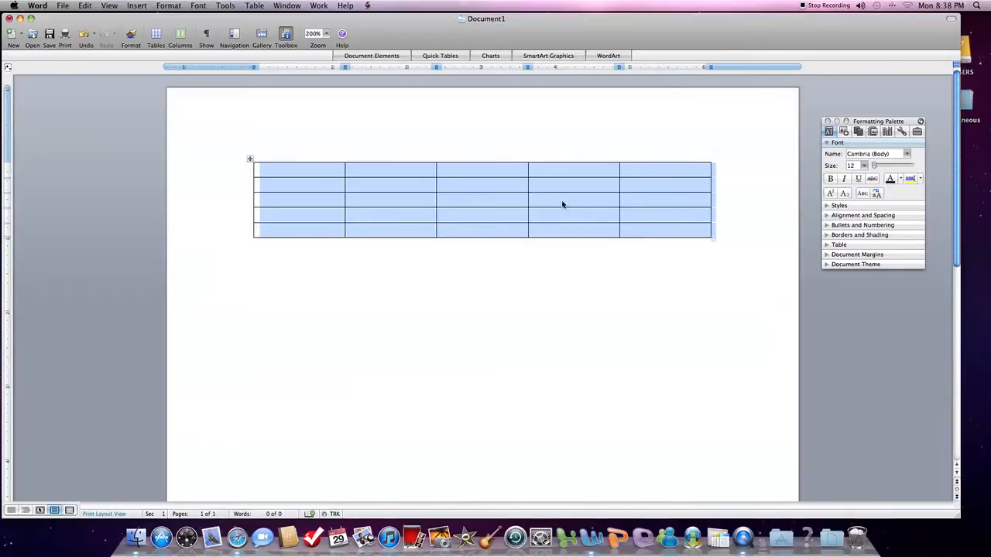
left_click_drag(852, 122, 852, 110)
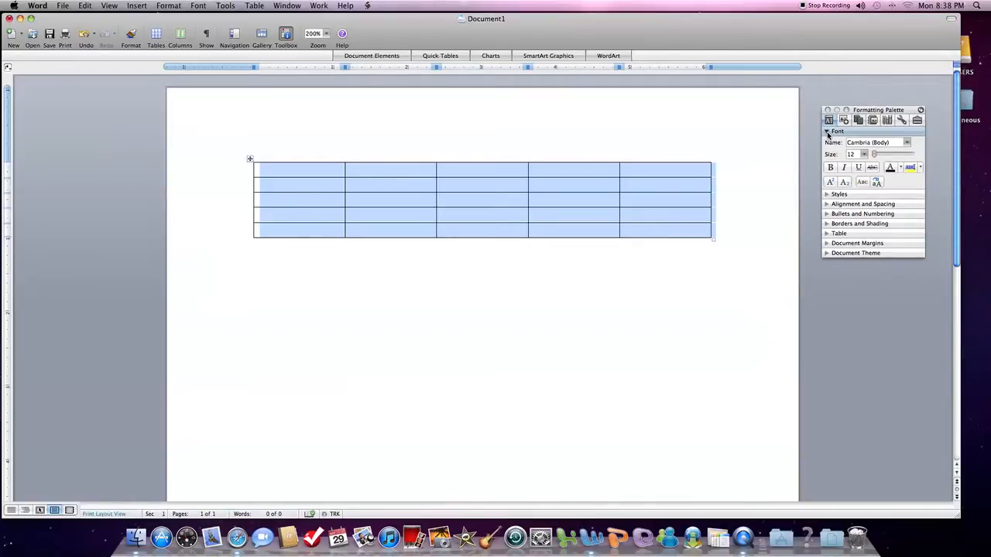
left_click(832, 133)
left_click(828, 134)
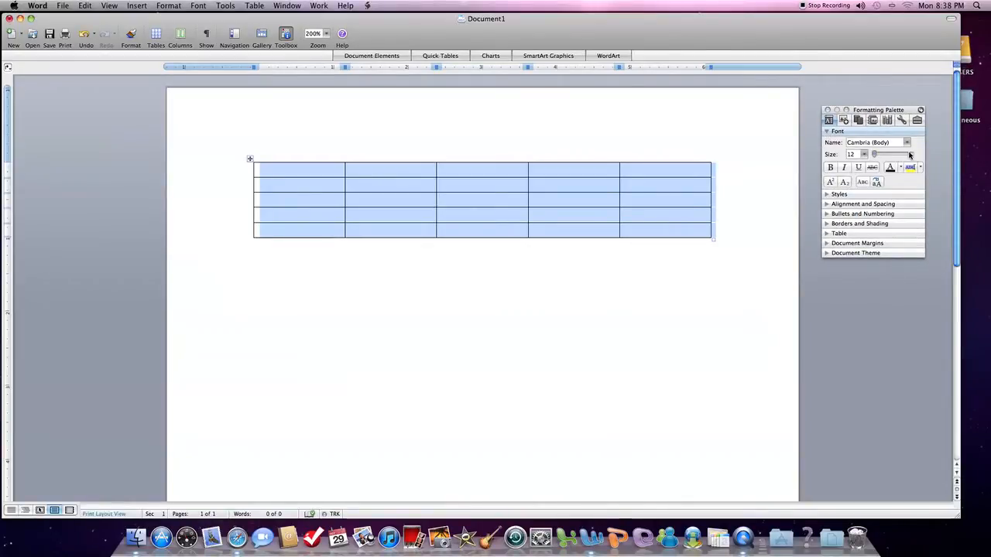
left_click(894, 143)
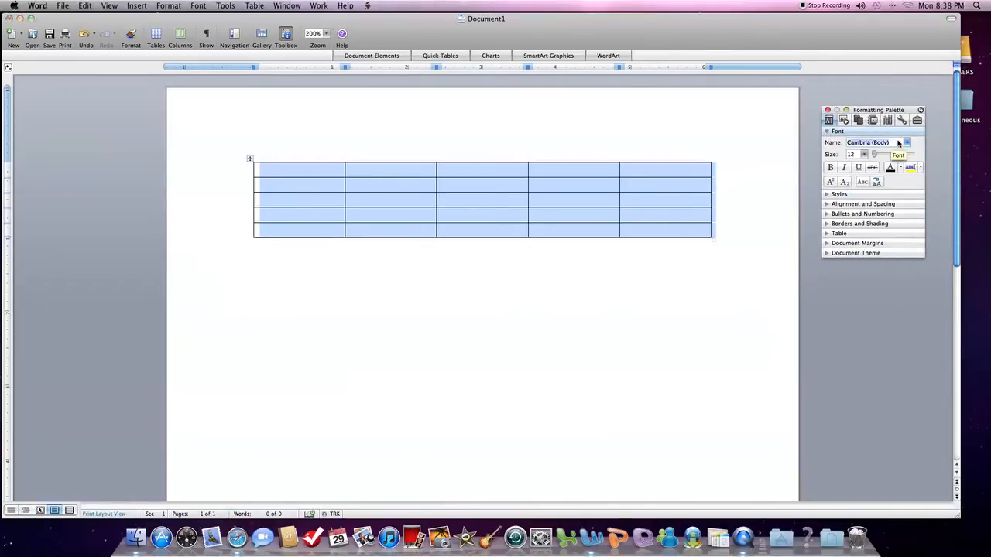
type("Arial")
key("Return")
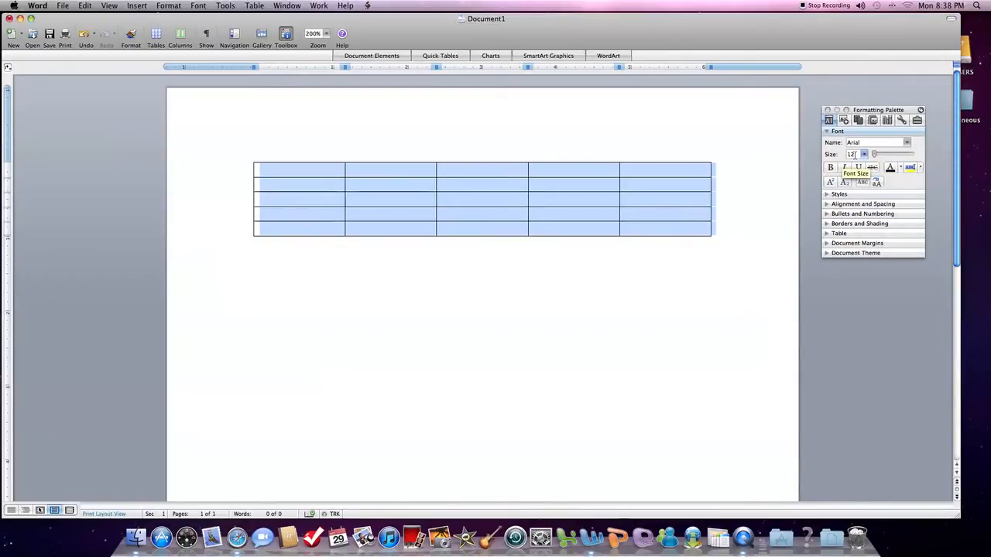
left_click(249, 159)
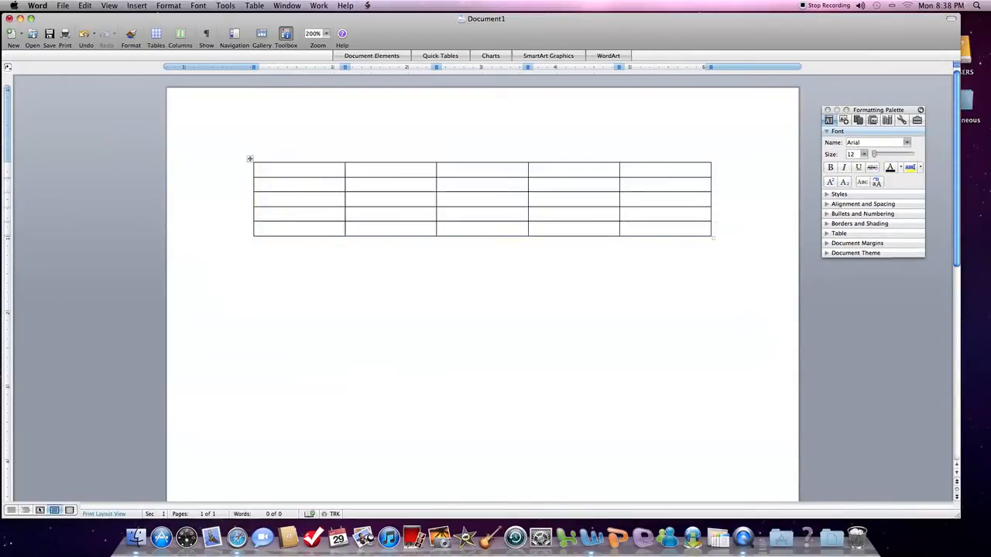
left_click(260, 244)
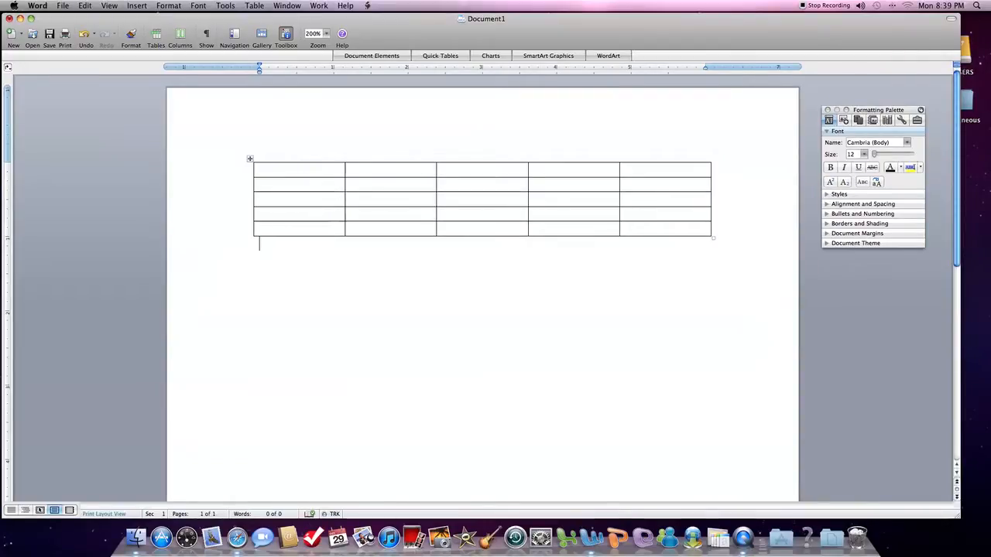
Set the height of the table's first row to 0.3" and align its cells with Align Center
left_click(255, 175)
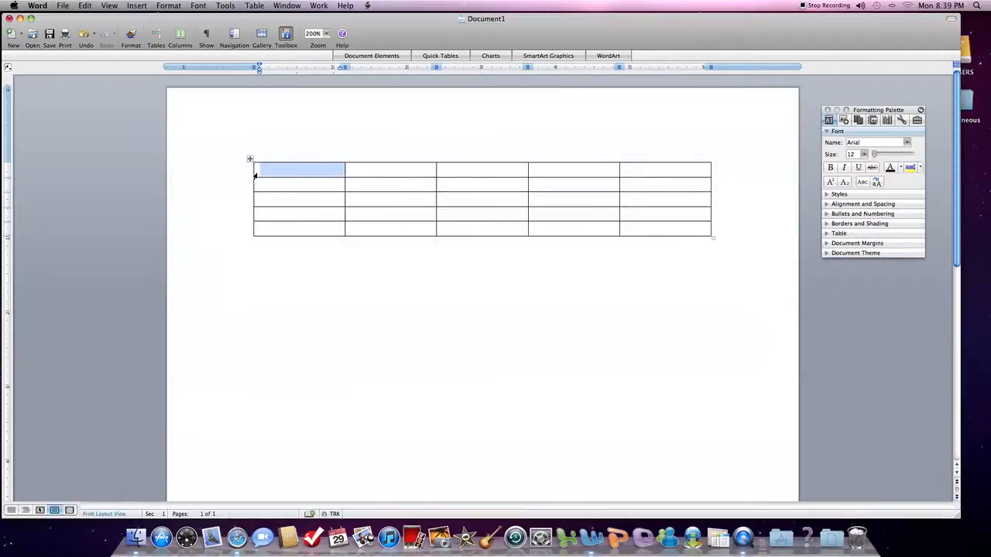
left_click(529, 173)
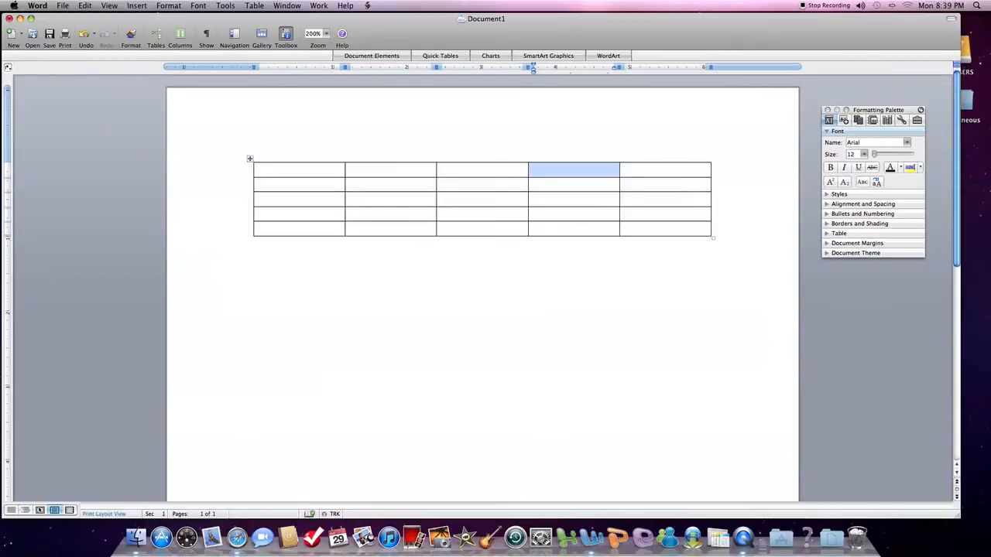
double_click(255, 174)
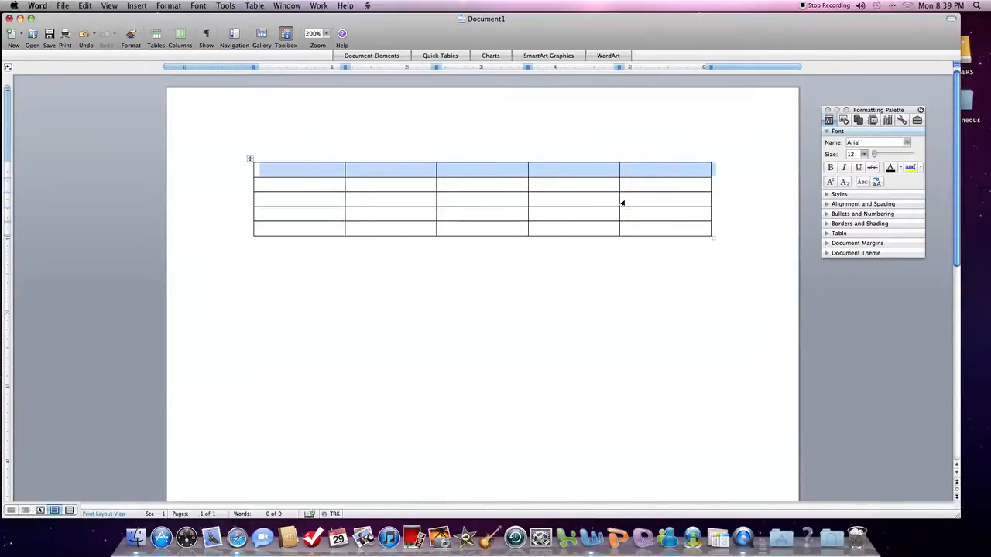
left_click(828, 235)
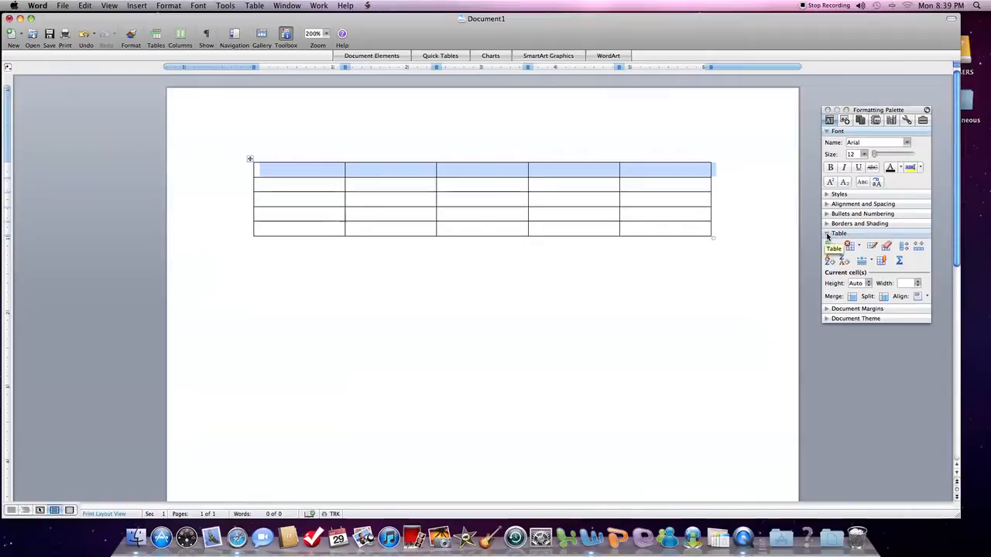
left_click(869, 282)
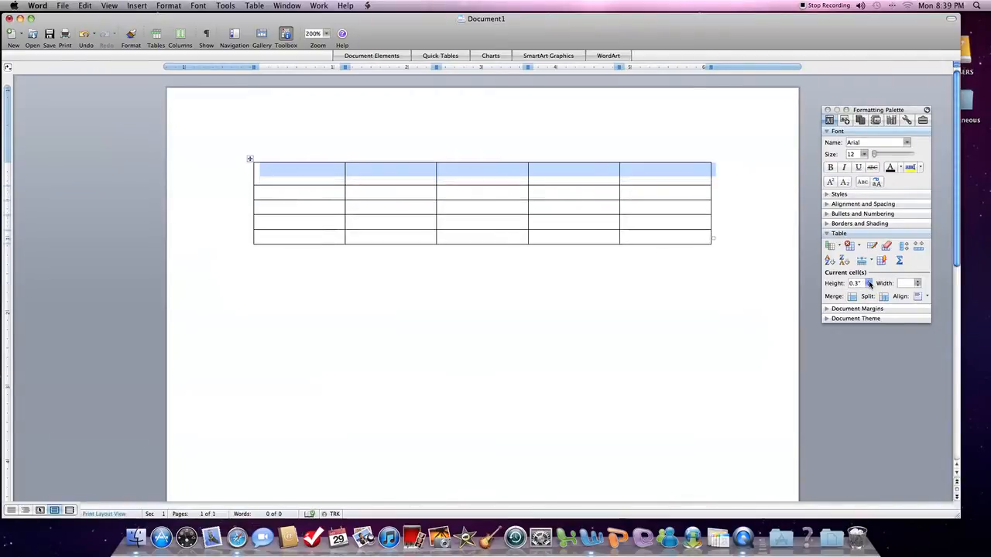
left_click(868, 285)
left_click(869, 281)
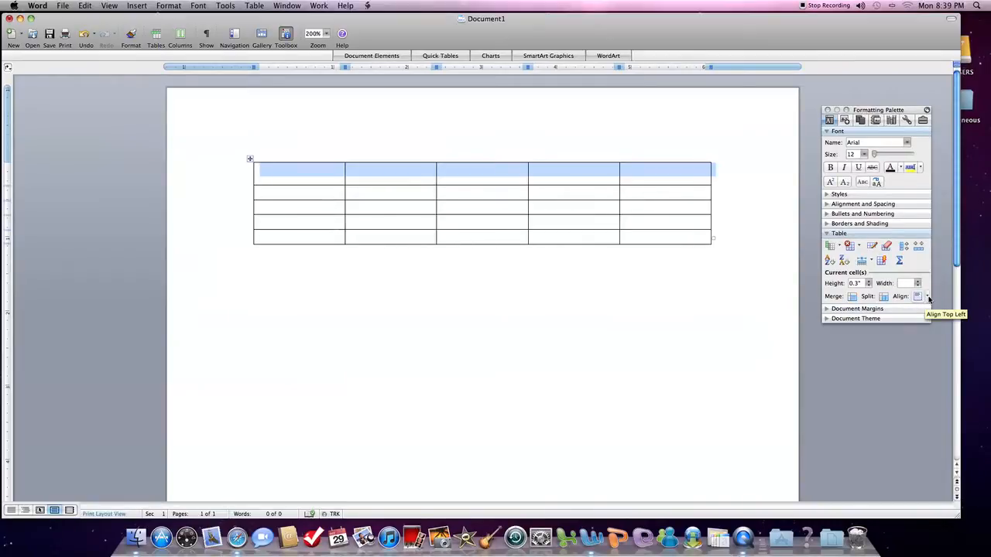
left_click(928, 297)
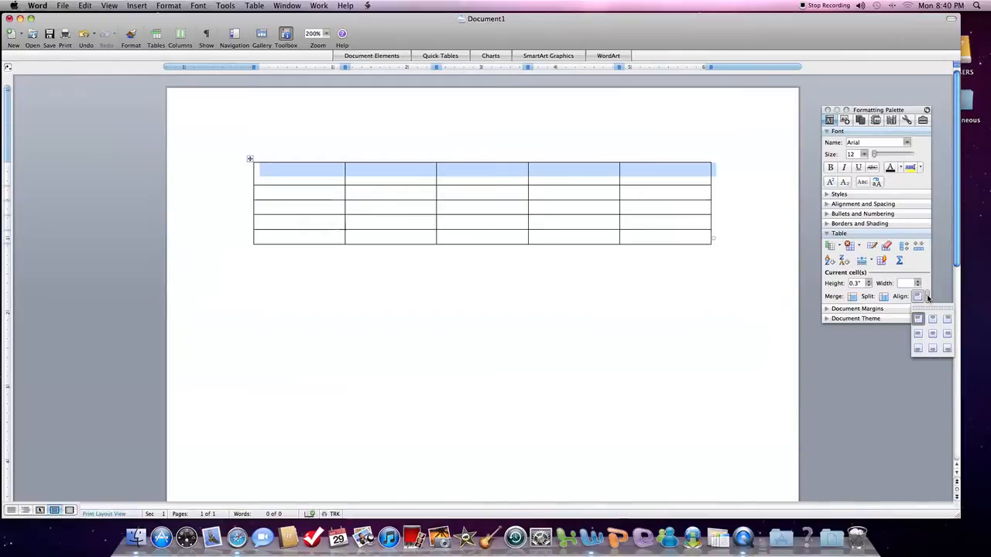
left_click(932, 335)
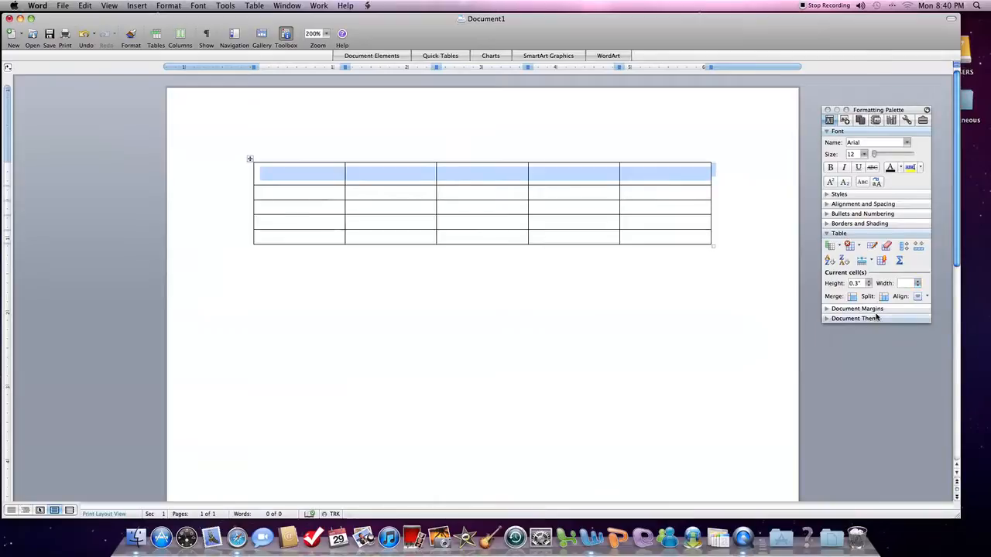
Shade the table's first row with the fill color Accent 1, Lighter 40%
left_click(827, 223)
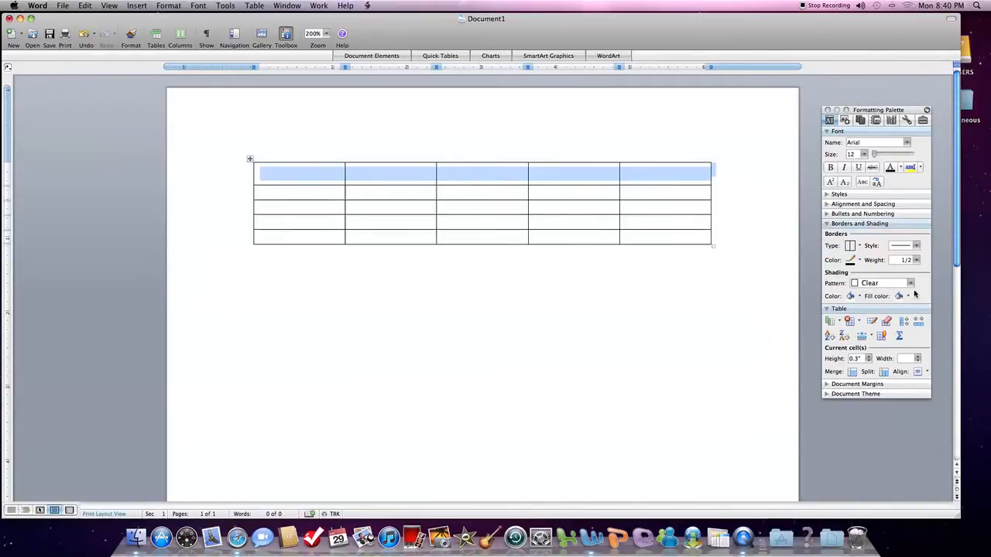
left_click(826, 224)
left_click(827, 224)
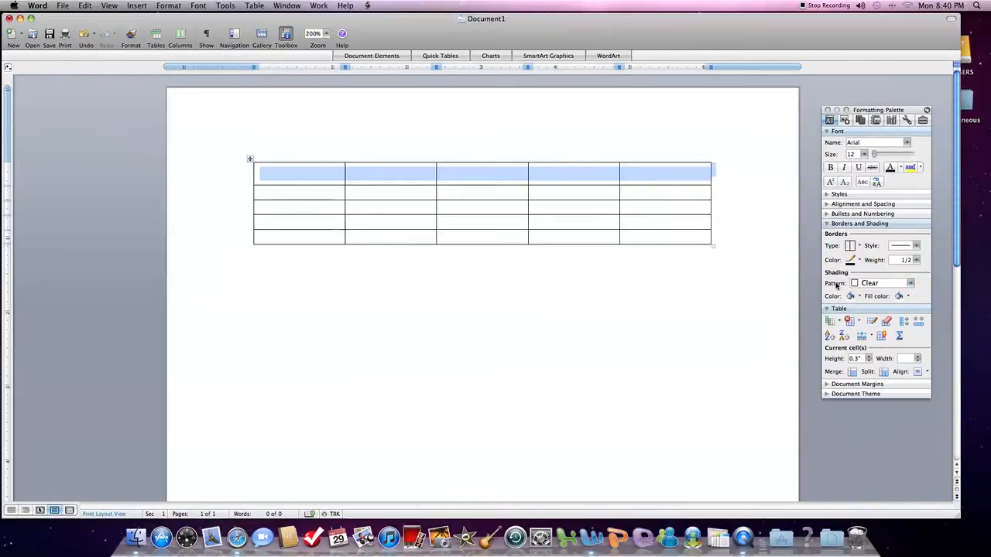
left_click(911, 283)
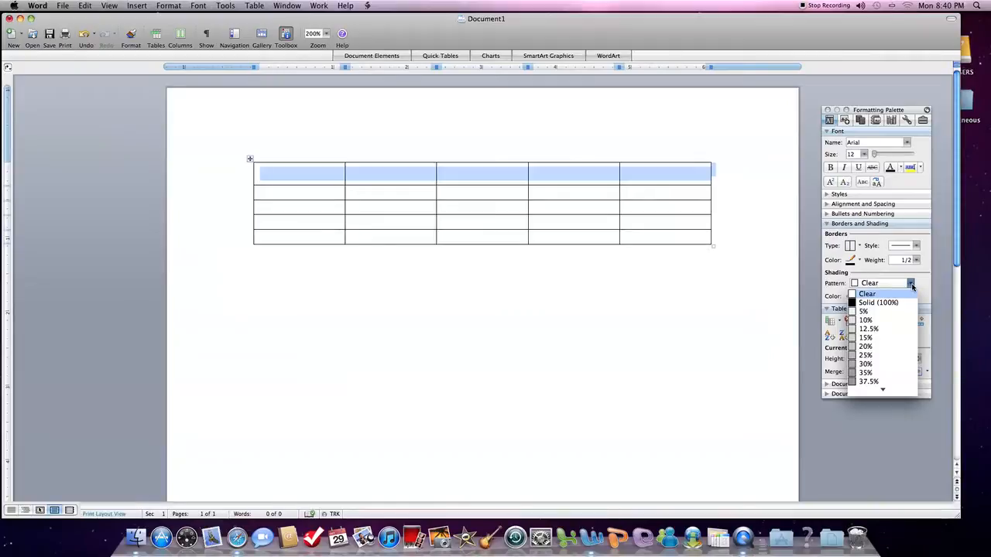
left_click(878, 302)
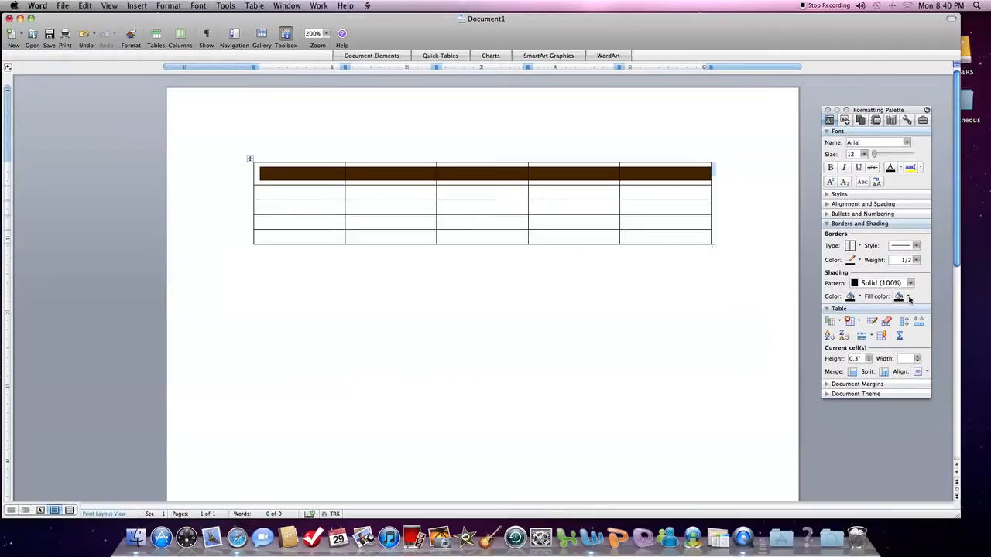
left_click(909, 297)
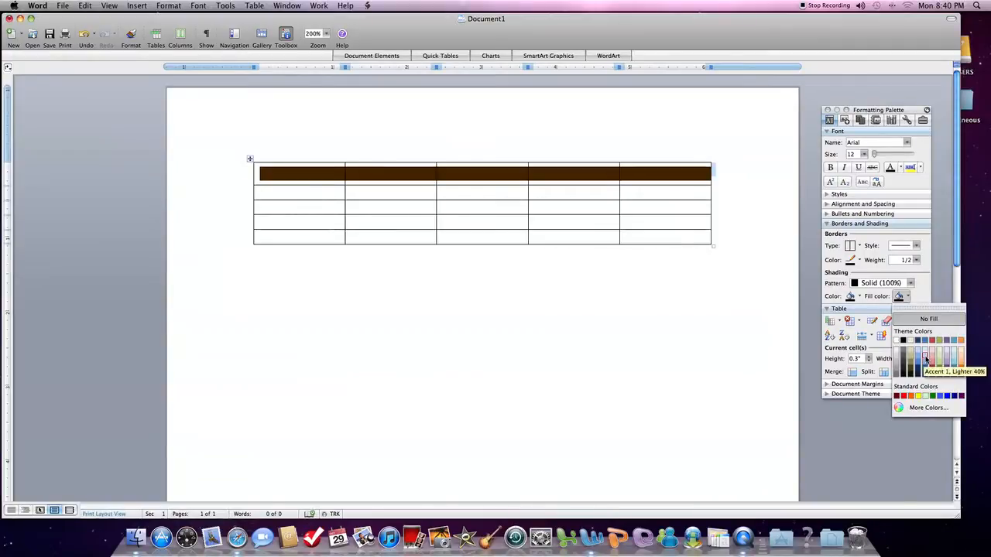
left_click(925, 359)
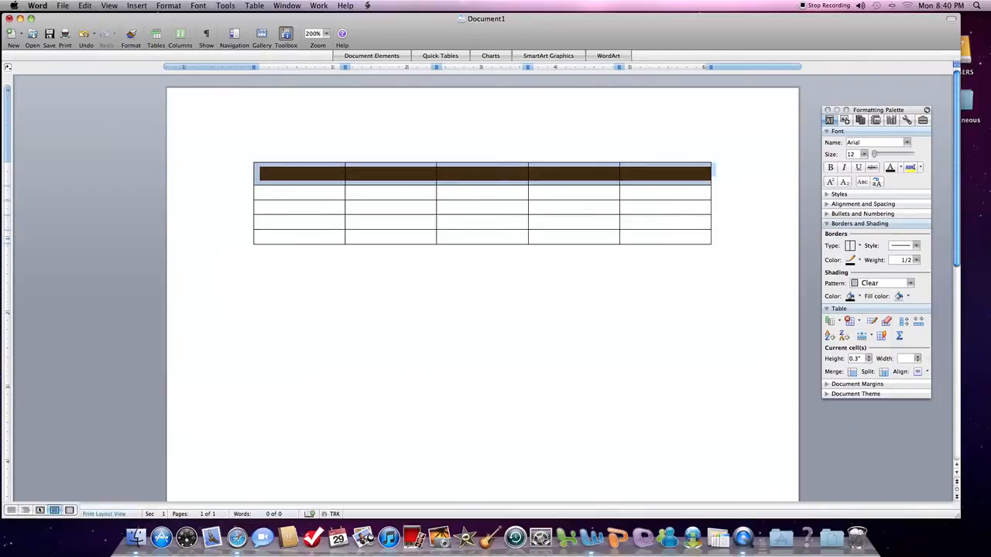
left_click(259, 253)
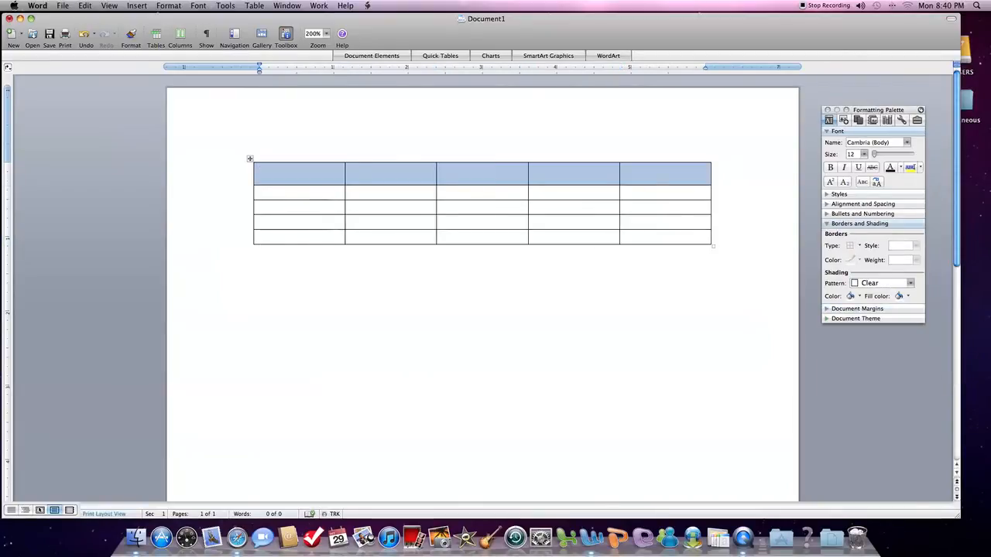
left_click(299, 174)
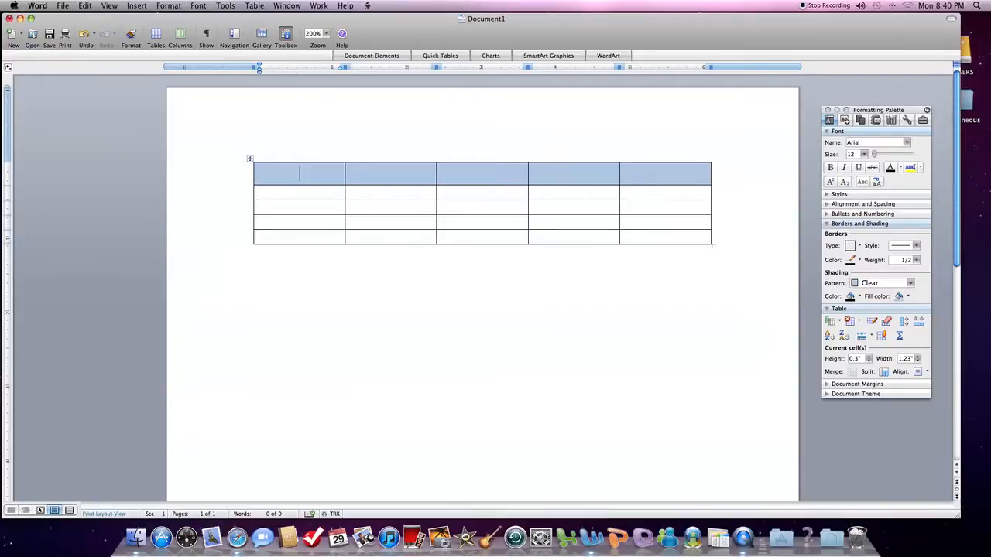
Set the height of the four rows below the header to 0.25" and align their cells with Align Center
left_click(258, 192)
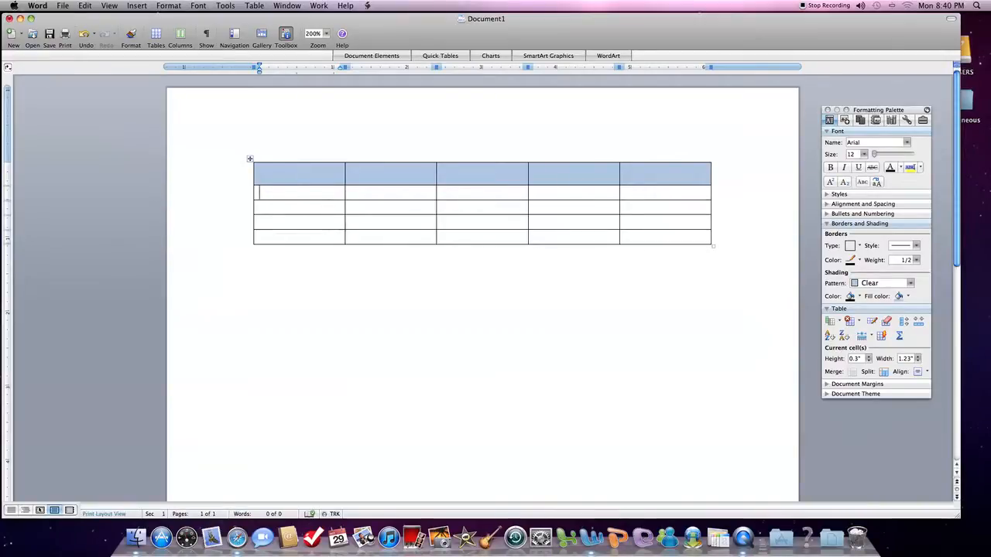
left_click(256, 194)
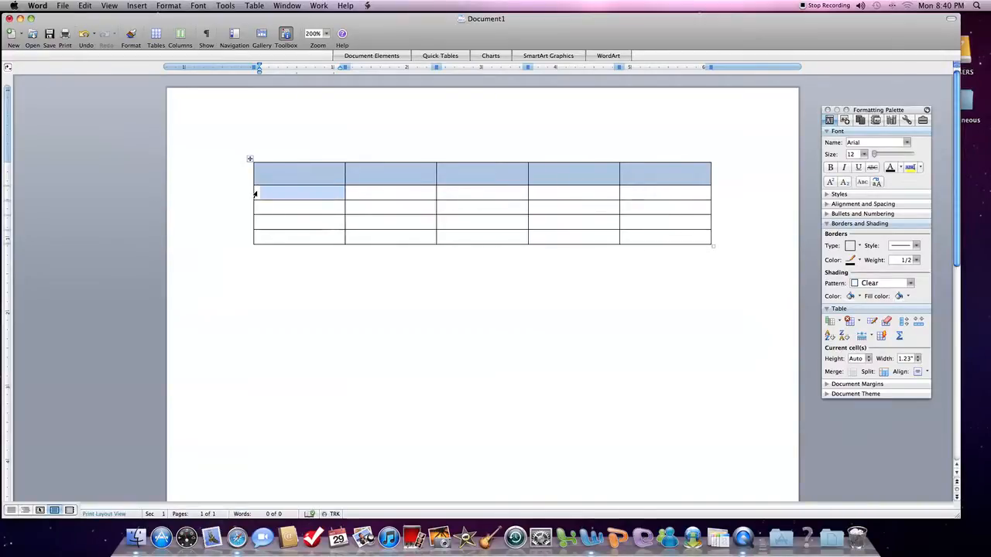
left_click_drag(321, 201, 679, 240)
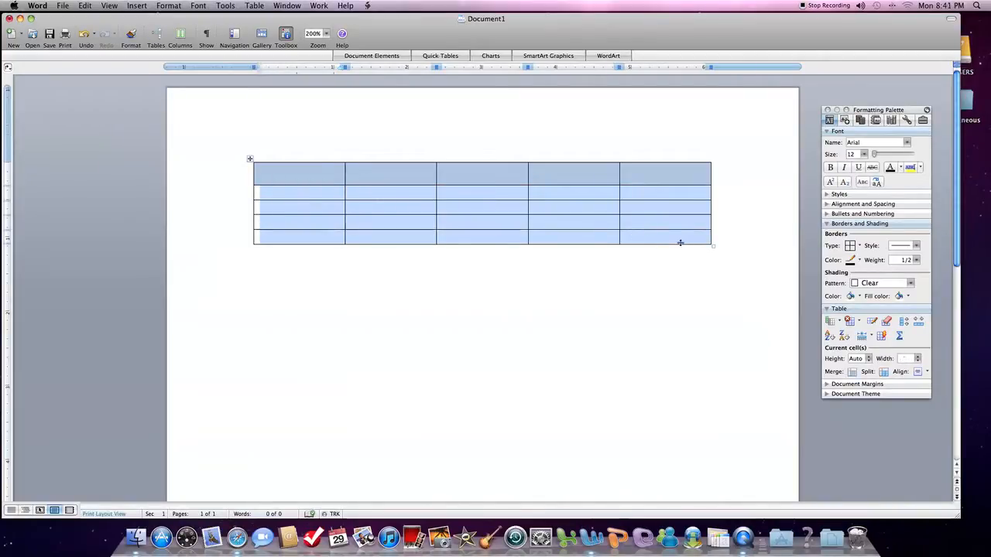
left_click(870, 360)
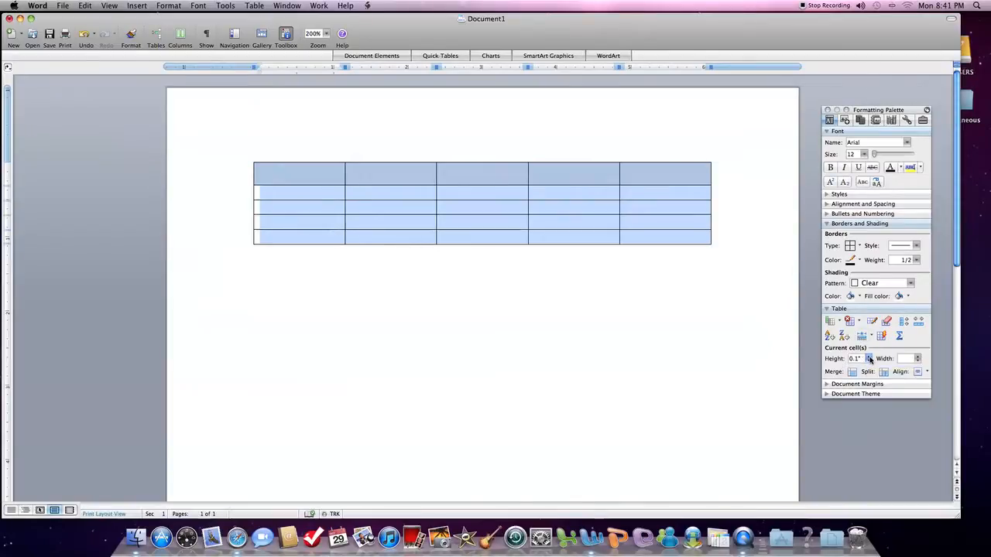
left_click(869, 357)
left_click(869, 358)
left_click(870, 357)
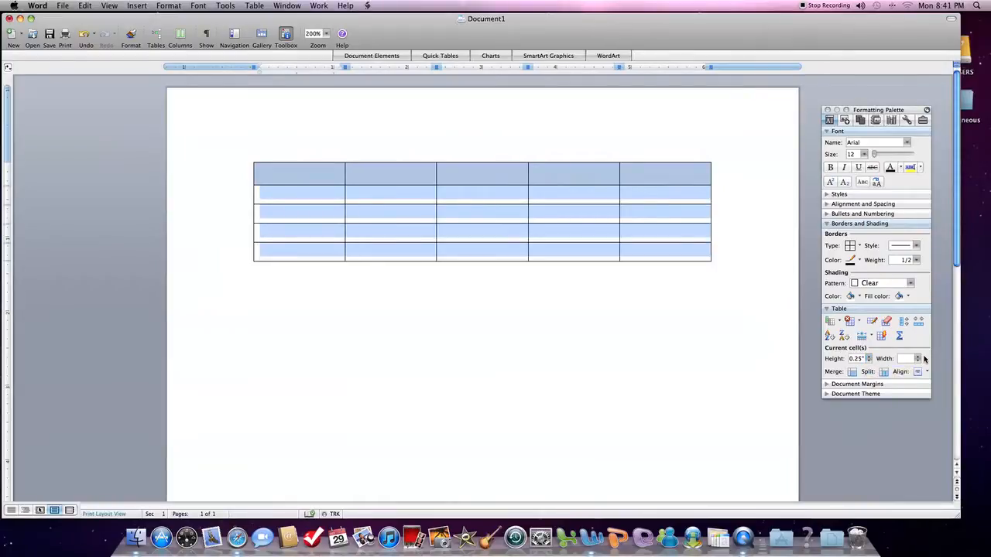
left_click(928, 372)
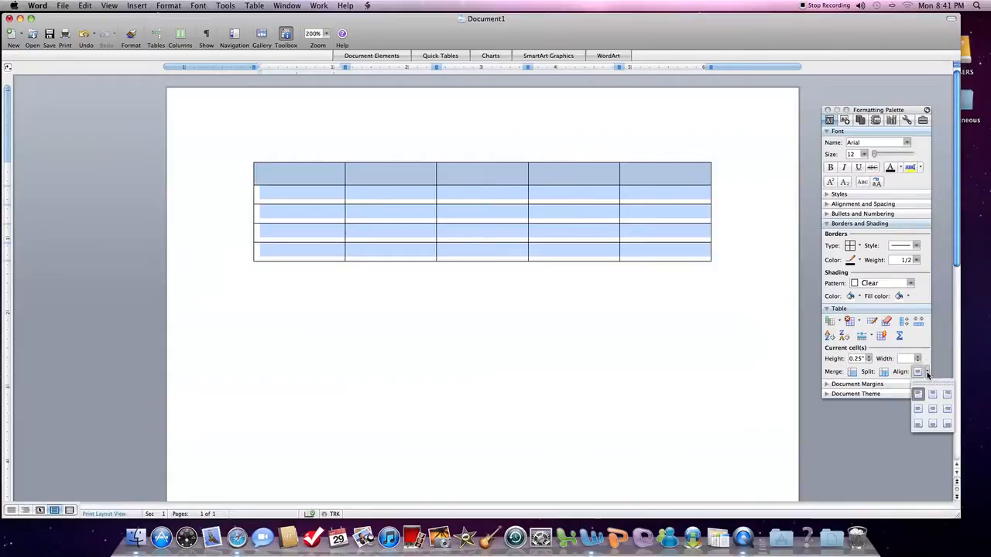
left_click(932, 410)
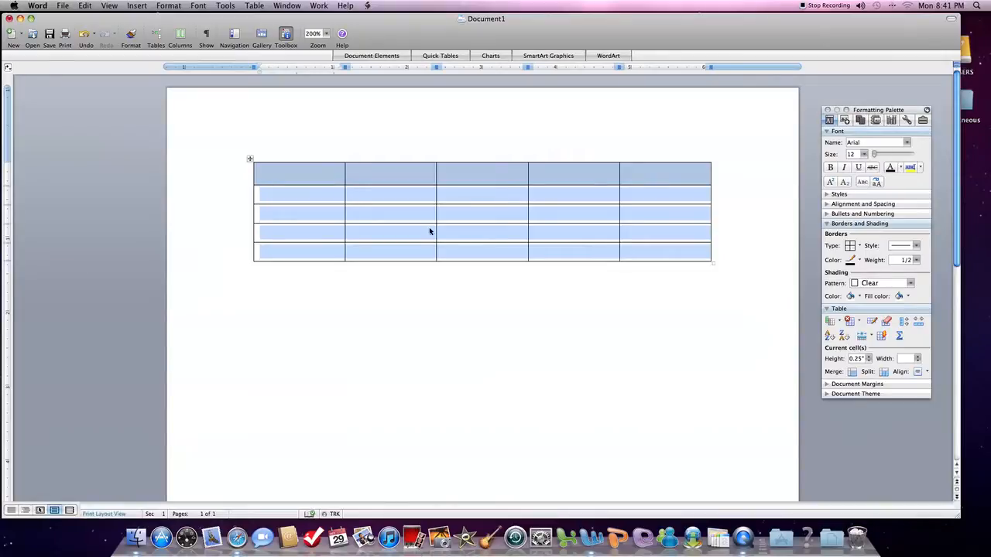
Format the table's first row in bold with a font size of 14
left_click(256, 174)
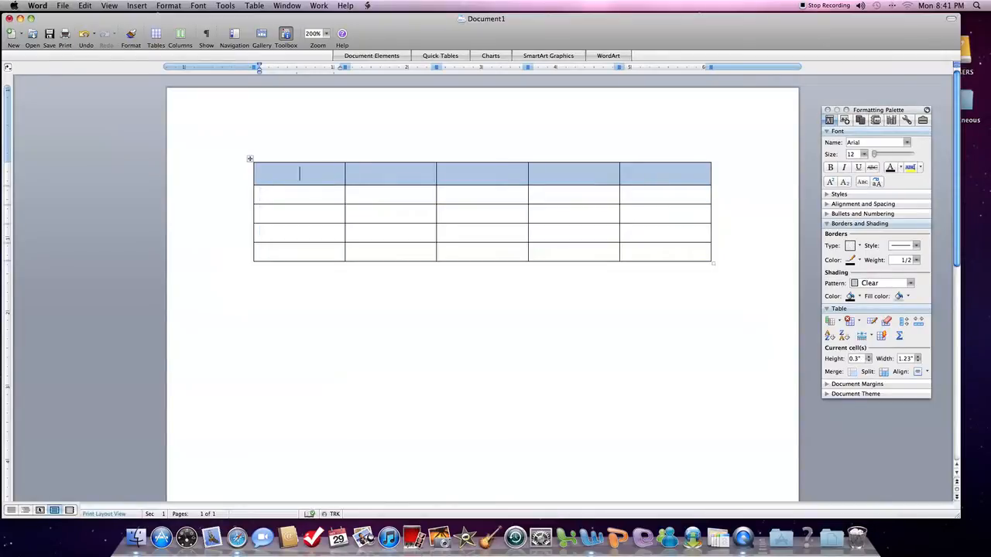
double_click(253, 175)
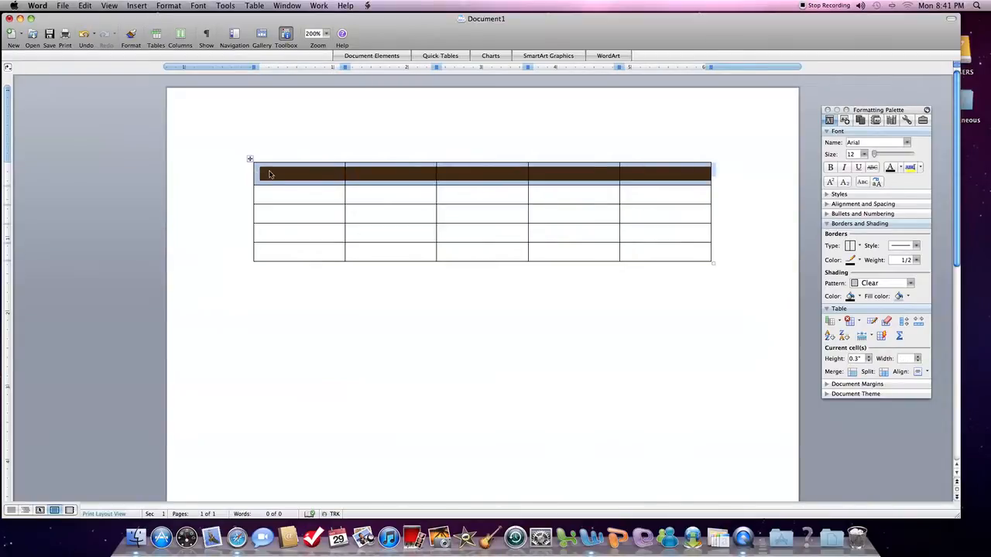
left_click(867, 154)
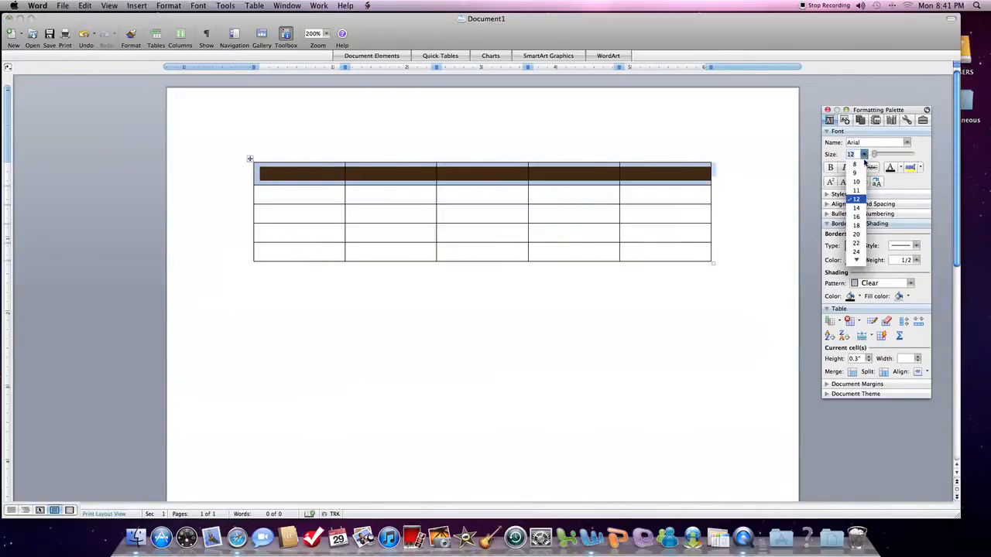
left_click(854, 207)
left_click(831, 168)
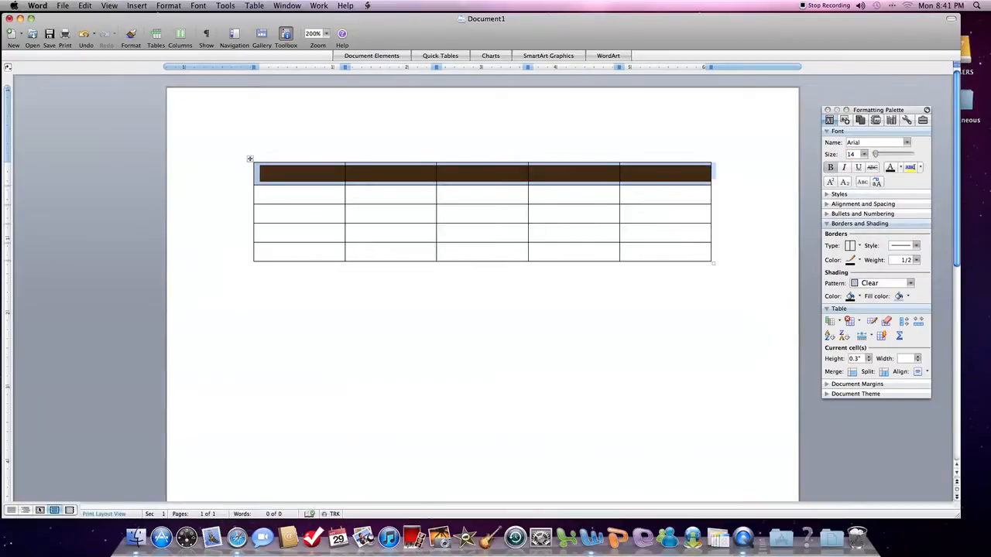
Fill the first row with the column headings Movies, Dramas, Comedies, Documentaries and Musicals
left_click(299, 195)
left_click(300, 173)
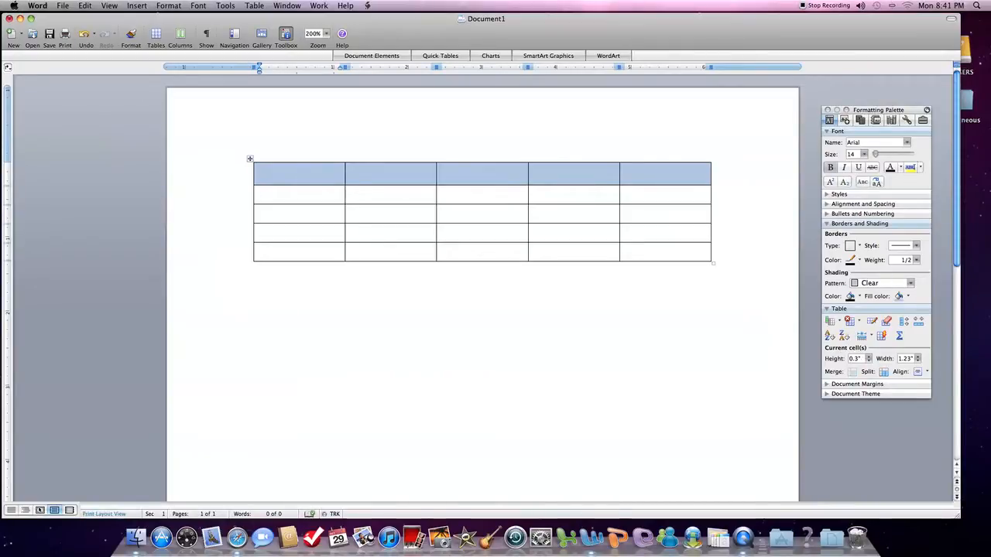
type("Movies ")
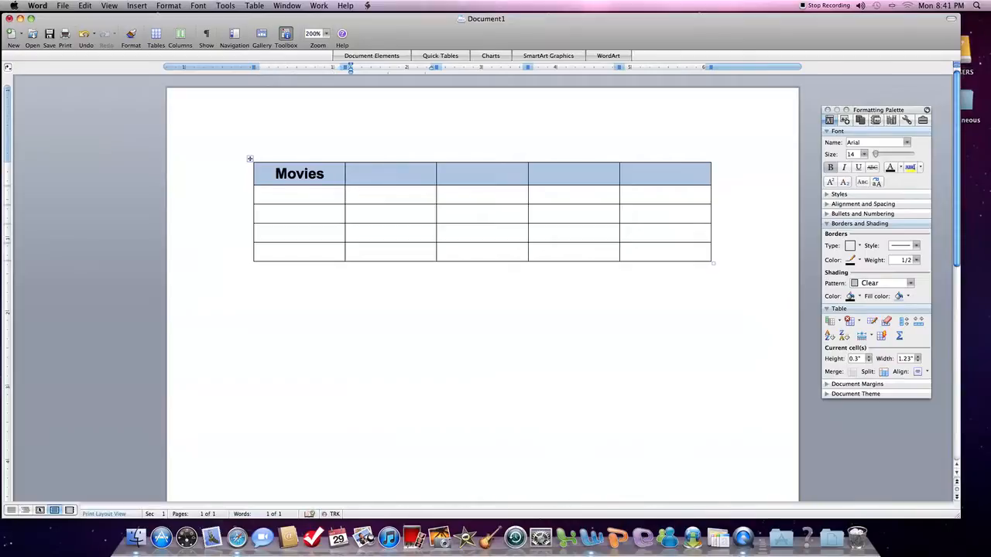
type("Dramas")
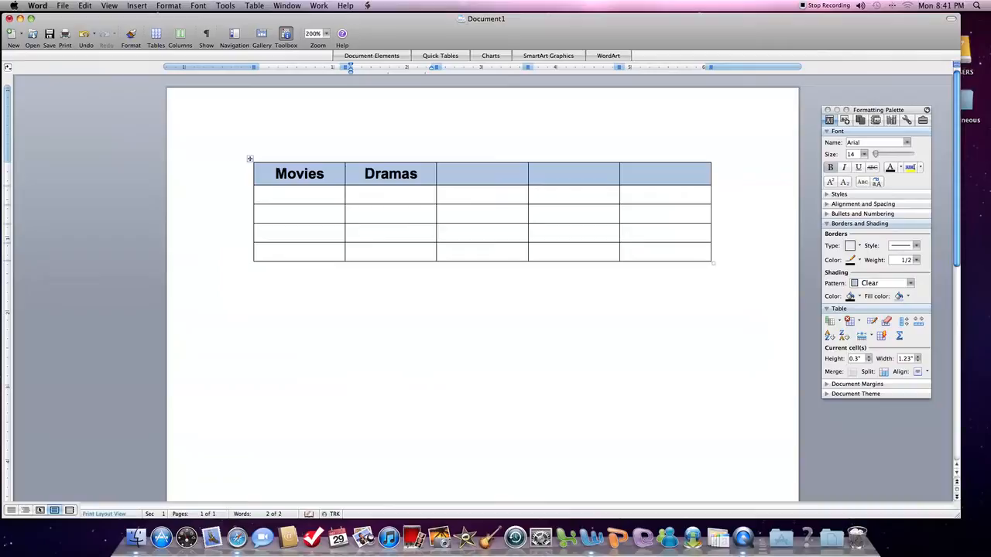
key("Tab")
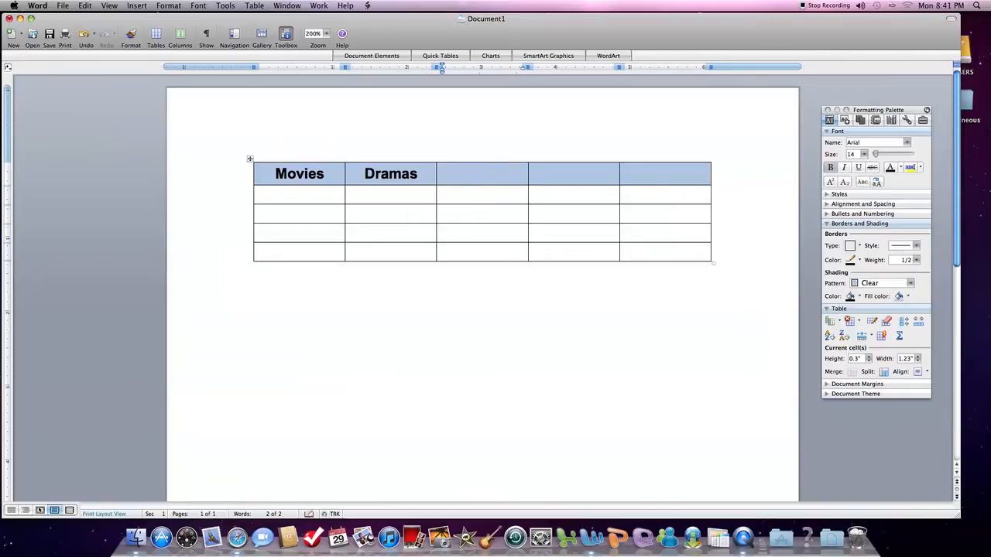
type("Comedies")
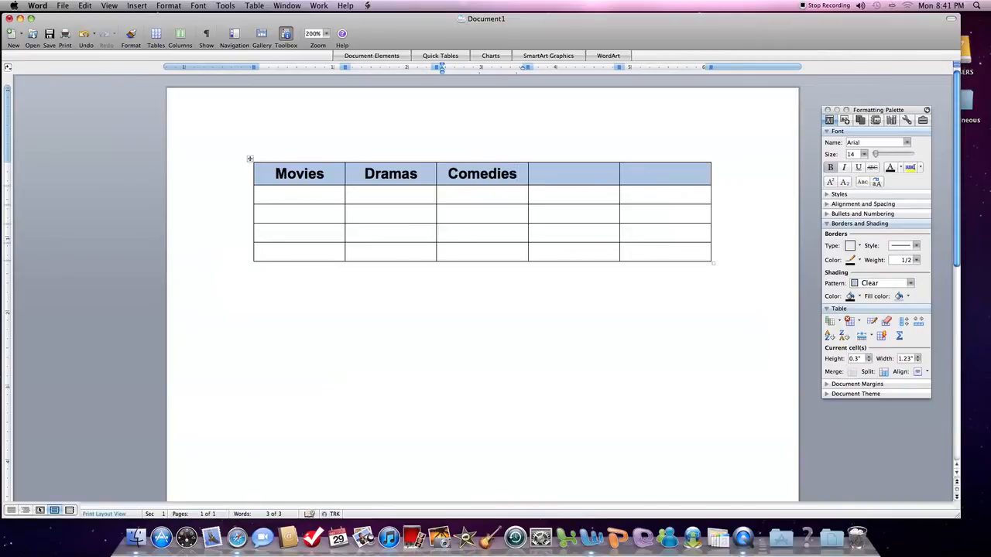
key("Tab")
type("Do")
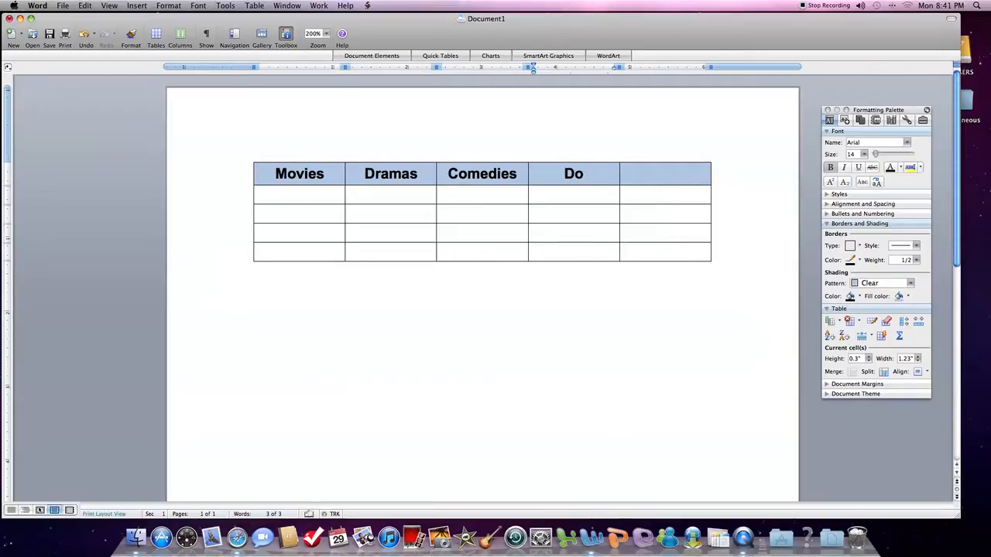
type("cumentaries")
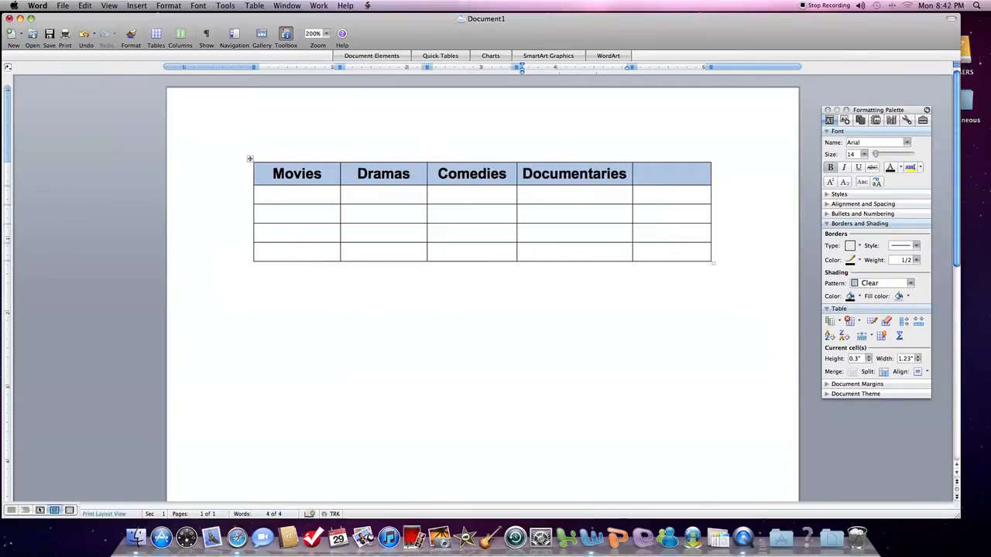
key("Tab")
type("Musicals")
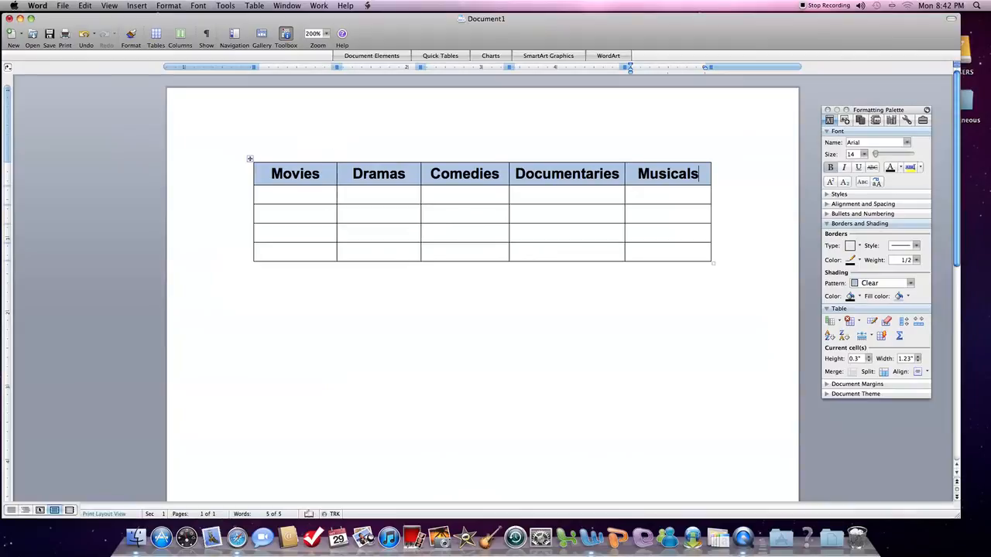
left_click(255, 178)
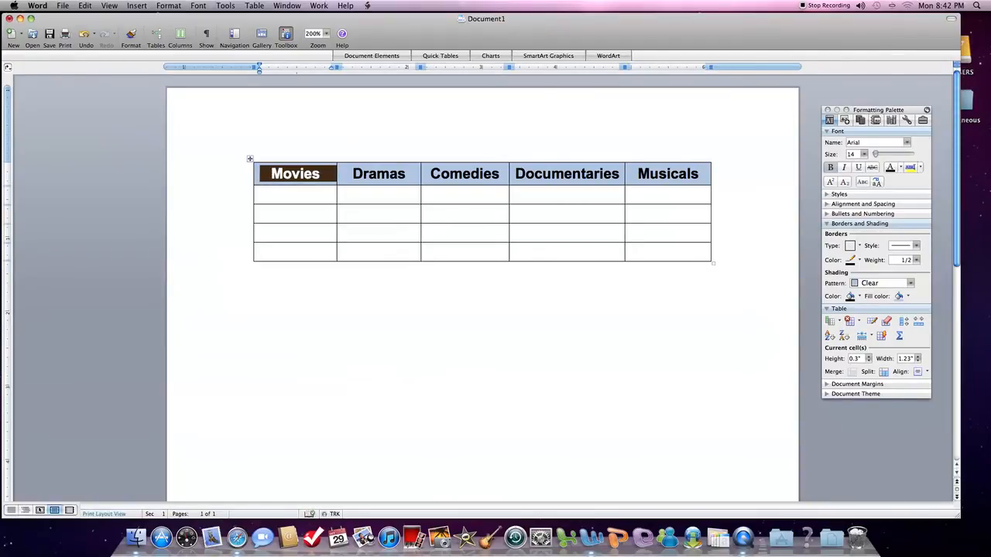
left_click(261, 175)
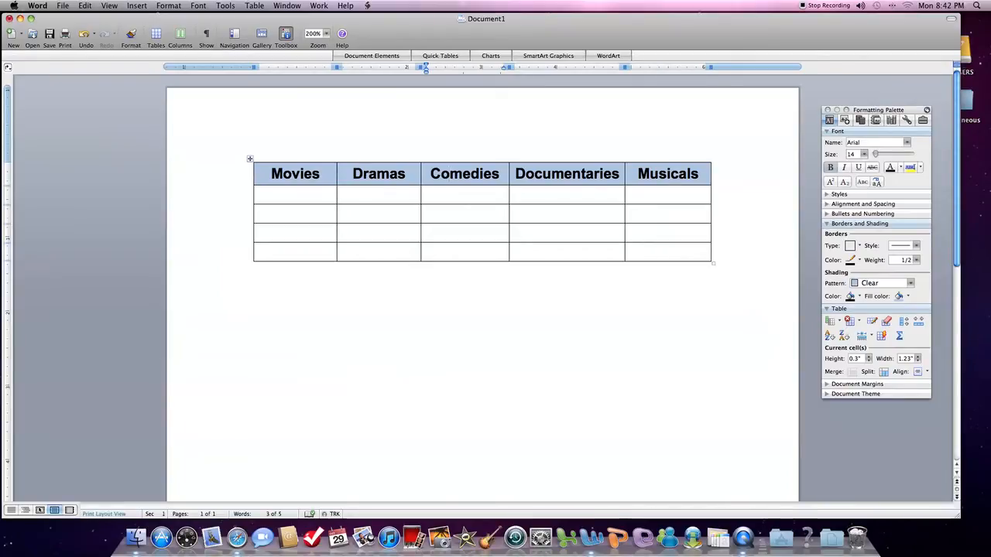
scroll(481, 294, "down", 3)
scroll(481, 294, "up", 3)
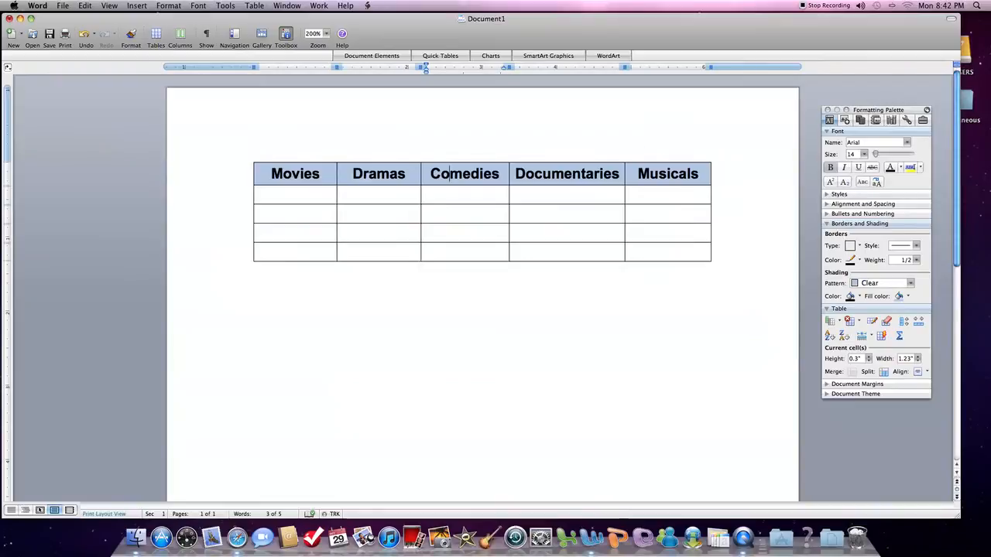